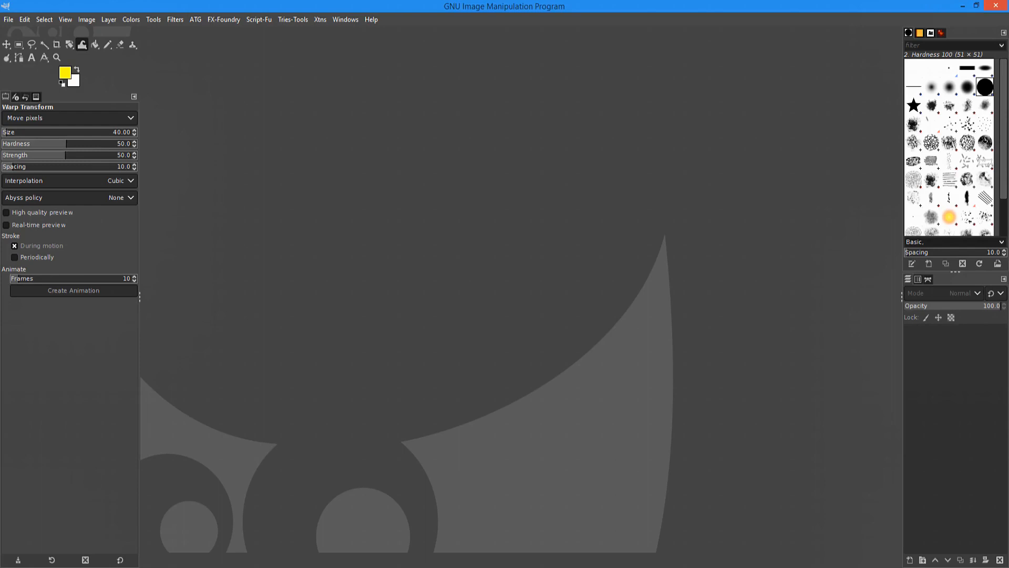
Open 4 Colors with titles.jpg, the 1500×1000 four-colour image, in GIMP.
left_click_drag(1008, 300, 557, 305)
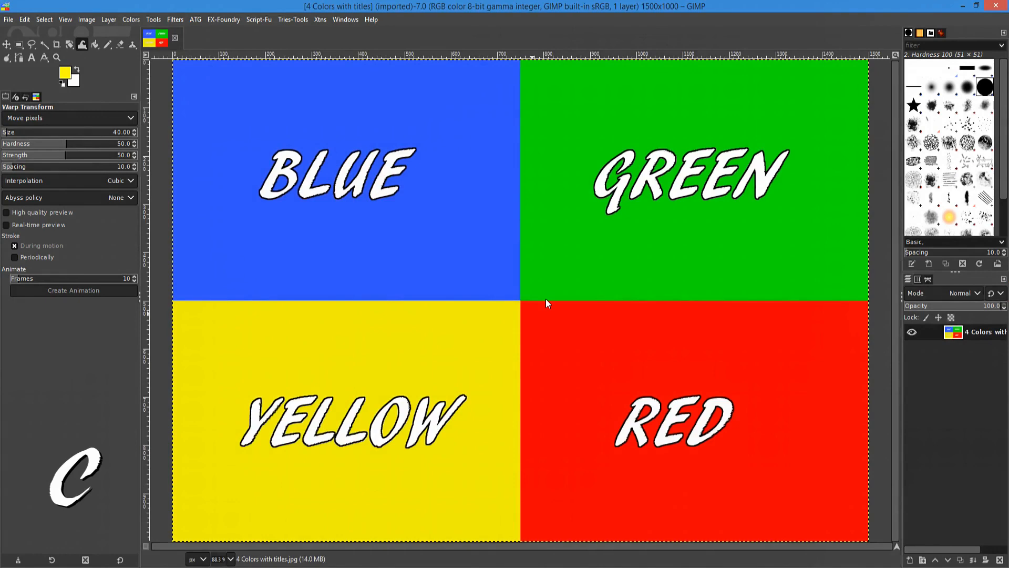
Select the Clone tool with the C shortcut.
key("c")
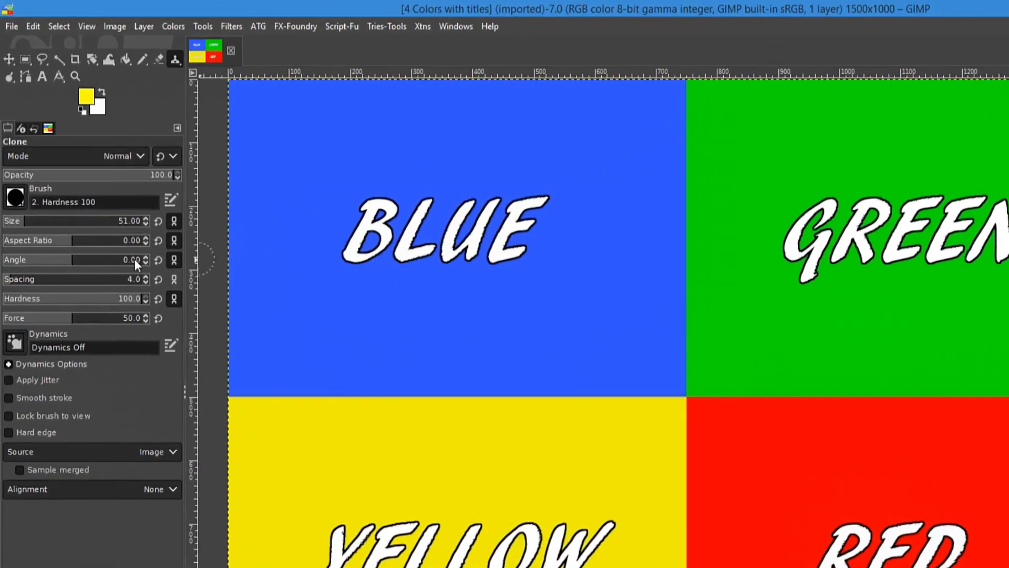
Set the Clone brush Size to 133.00 in Tool Options.
left_click(26, 170)
left_click_drag(35, 224, 42, 225)
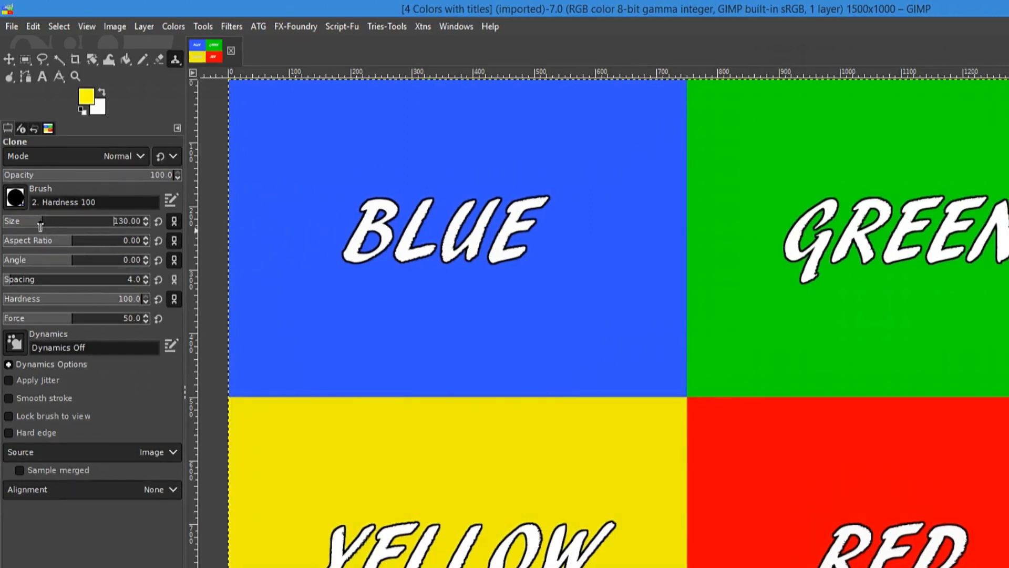
left_click_drag(41, 226, 65, 226)
left_click_drag(59, 221, 28, 221)
left_click(32, 223)
left_click_drag(32, 223, 44, 224)
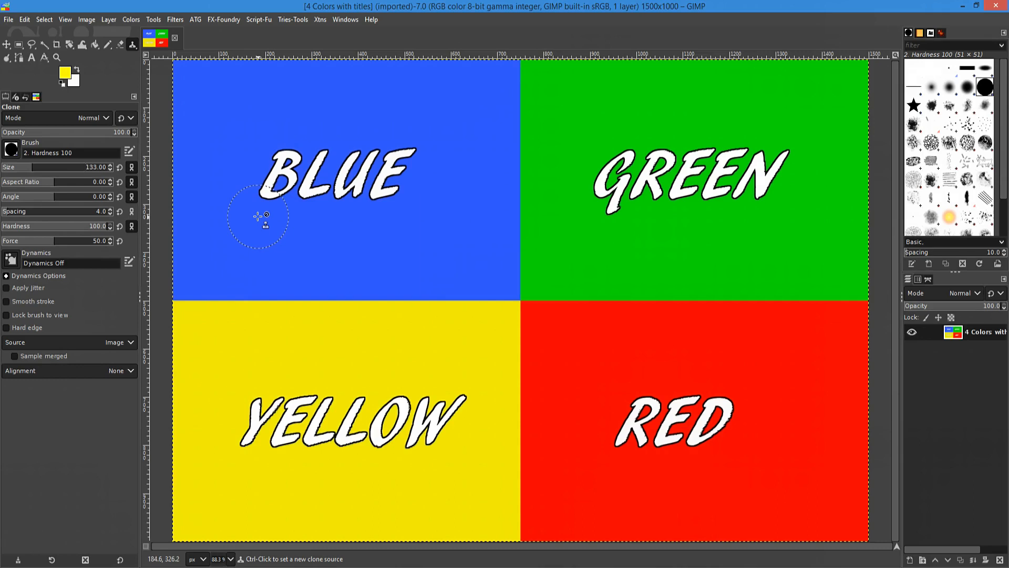
Set the clone source in the lower-right area of the red quadrant.
left_click(792, 487, "ctrl")
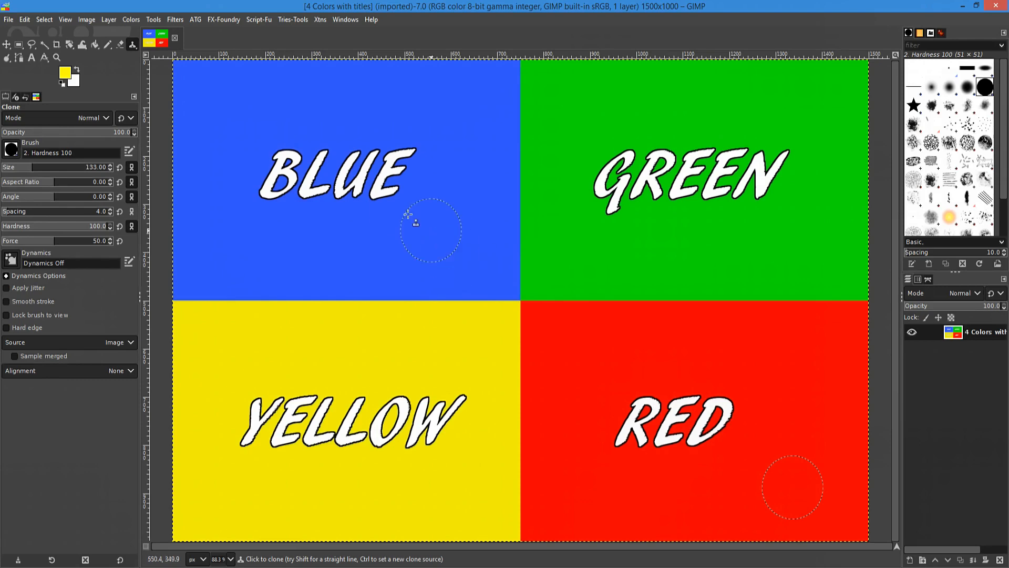
Clone red dabs over the B of BLUE, G of GREEN, L of YELLOW and E of RED.
left_click(282, 149)
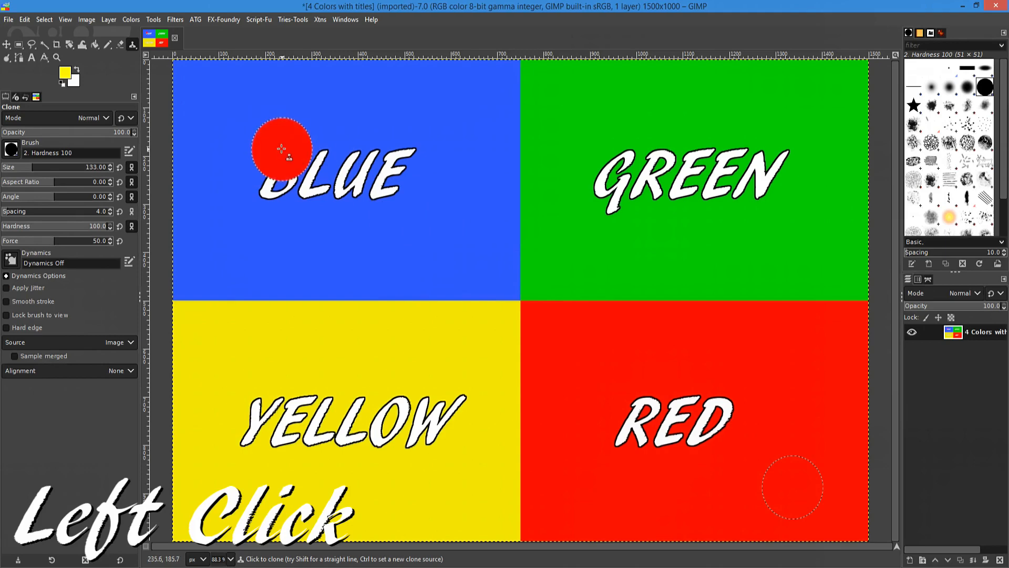
left_click(607, 159)
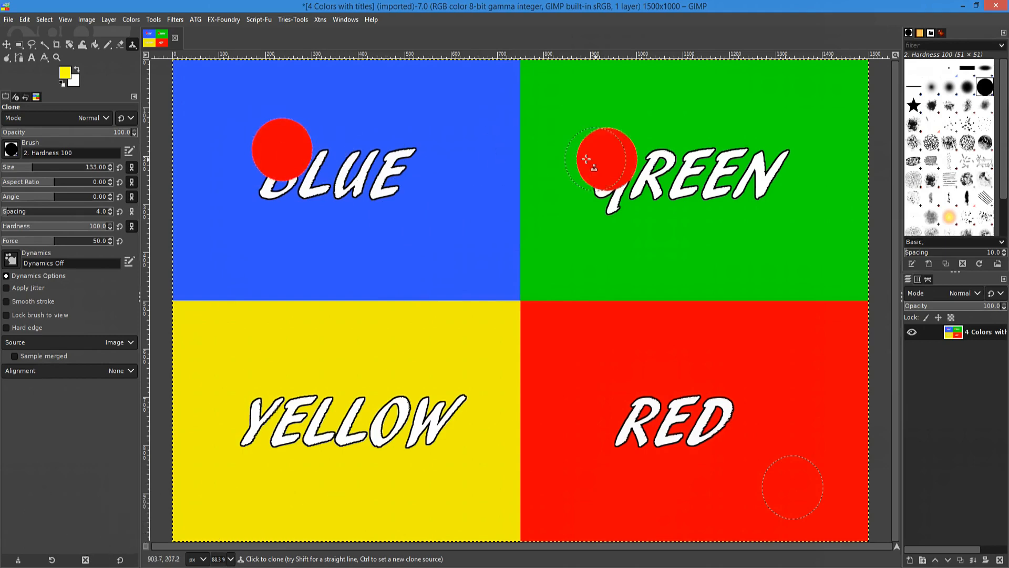
left_click(316, 408)
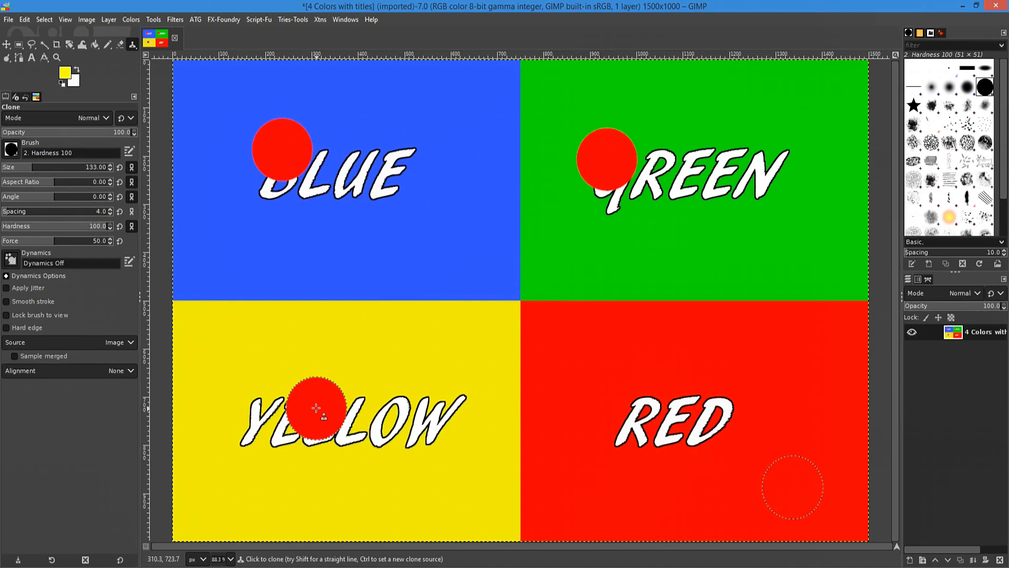
left_click(674, 421)
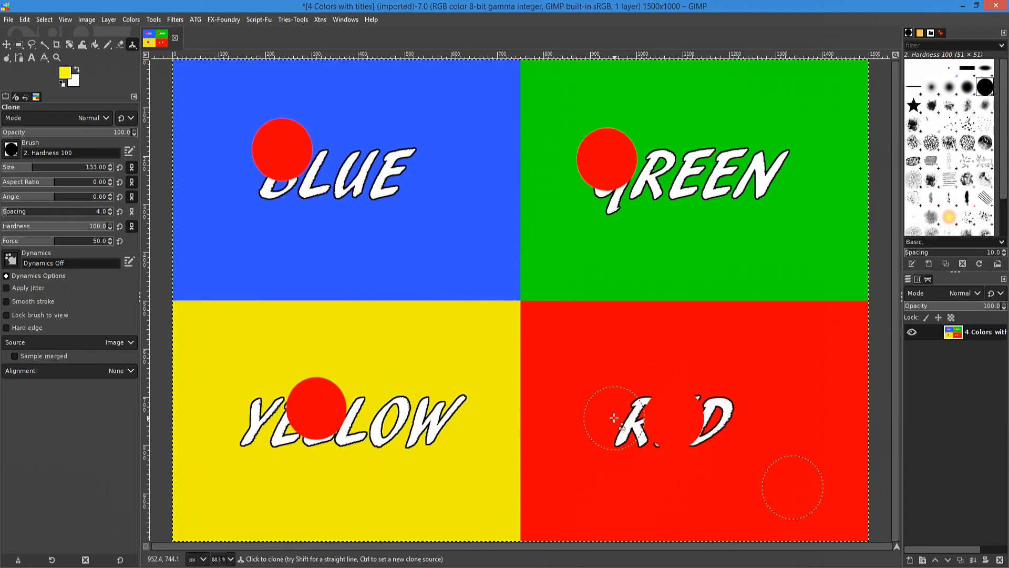
key("ctrl")
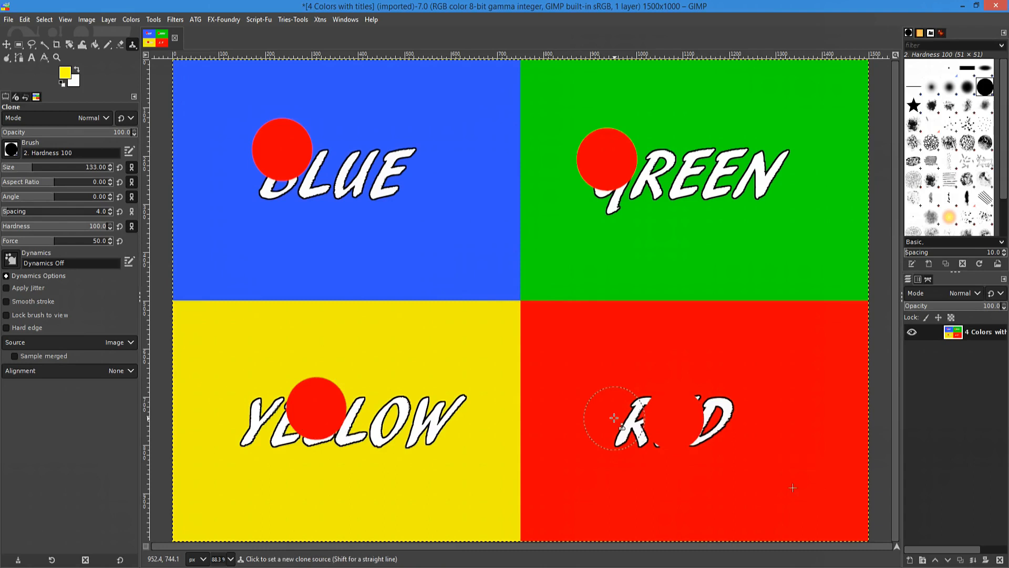
Undo the four red clone dabs with Ctrl+Z.
key("ctrl+z")
key("ctrl+z")
key("ctrl+z")
key("ctrl+z")
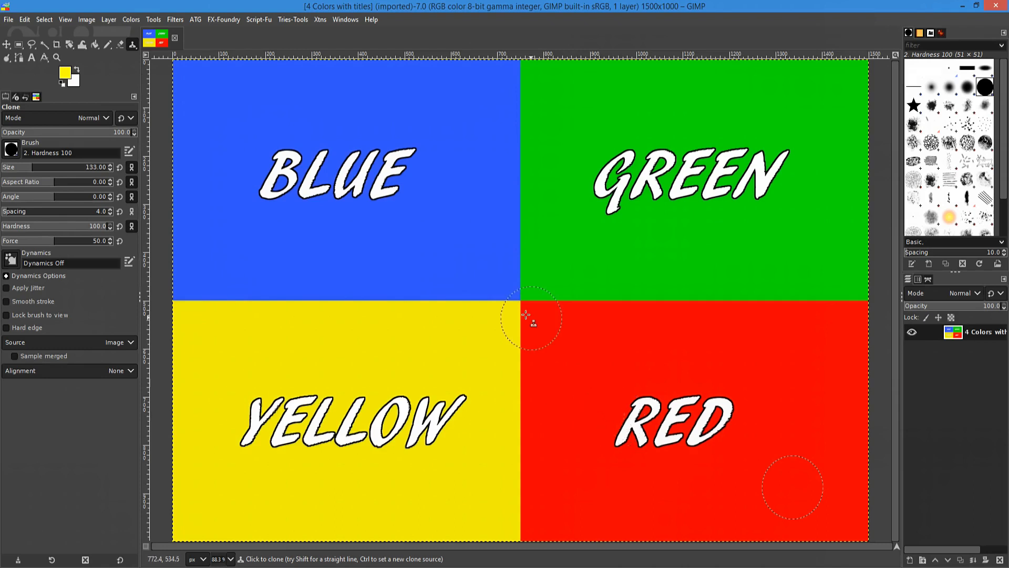
Paint a cloned red patch carrying the RED title over most of the BLUE lettering.
left_click(470, 254)
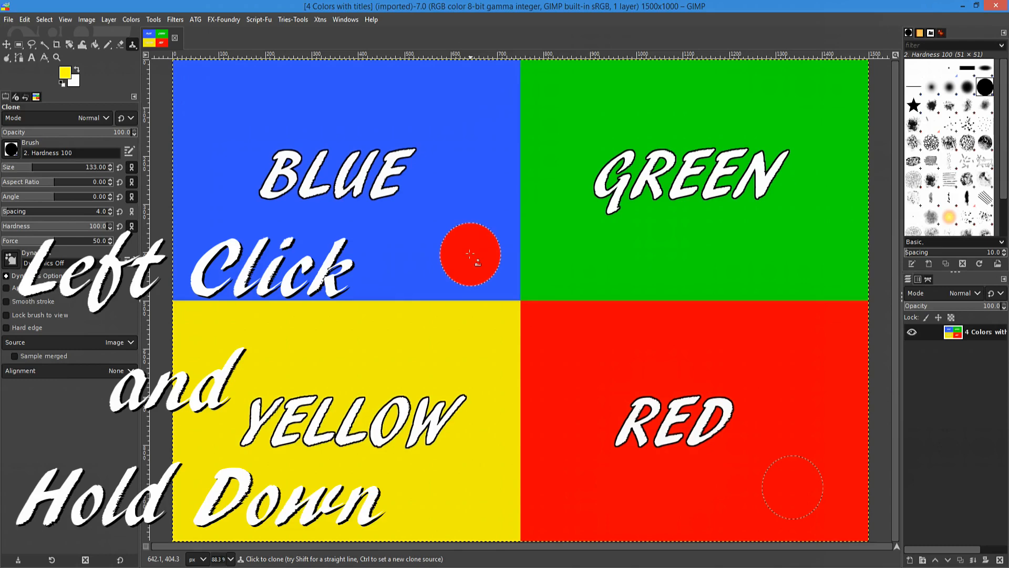
mouse_move(470, 254)
left_mouse_down()
mouse_move(388, 192)
mouse_move(317, 189)
mouse_move(358, 200)
mouse_move(399, 167)
mouse_move(311, 174)
mouse_move(318, 205)
mouse_move(386, 187)
mouse_move(367, 210)
mouse_move(421, 192)
mouse_move(452, 205)
mouse_move(428, 221)
mouse_move(365, 232)
mouse_move(349, 213)
left_mouse_up()
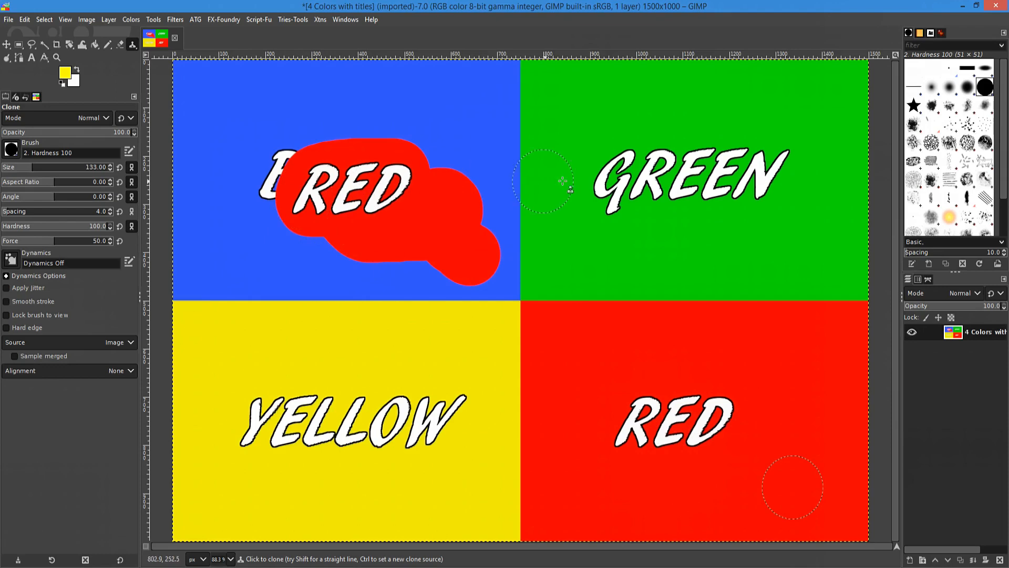
Clone GREEN over YELLOW, the blue B over RED, and yellow over the GREEN title.
left_click(690, 174, "ctrl")
mouse_move(275, 419)
left_mouse_down()
mouse_move(391, 413)
mouse_move(226, 427)
mouse_move(222, 410)
mouse_move(244, 408)
mouse_move(216, 412)
mouse_move(206, 430)
mouse_move(229, 436)
left_mouse_up()
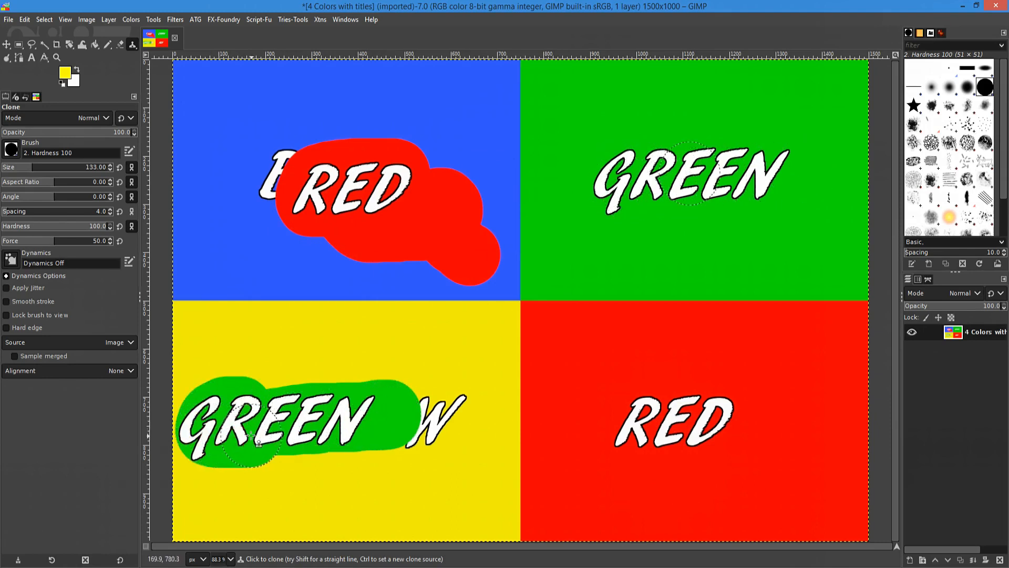
left_click(271, 180, "ctrl")
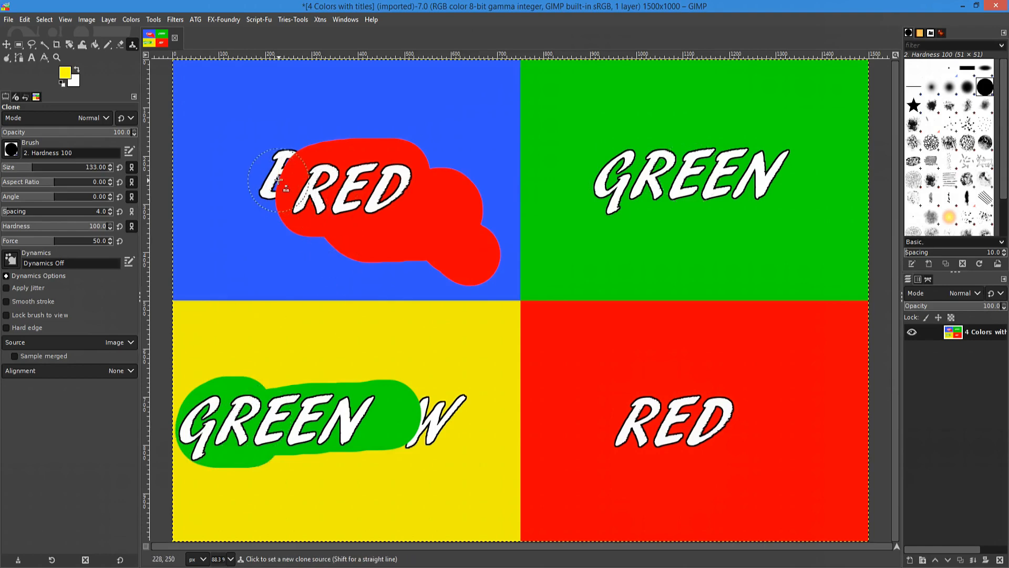
mouse_move(619, 402)
left_mouse_down()
mouse_move(673, 406)
mouse_move(686, 420)
mouse_move(608, 441)
left_mouse_up()
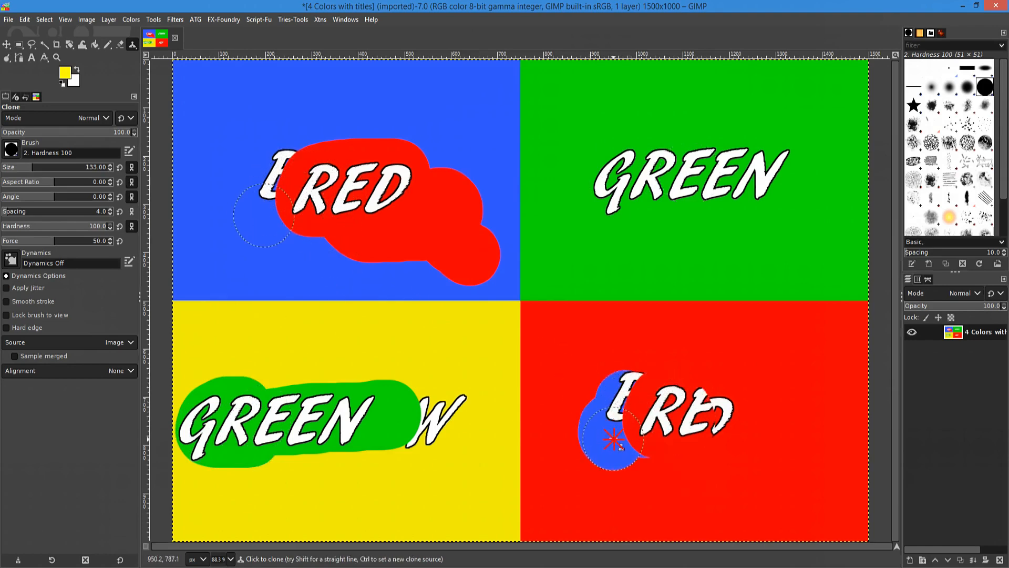
left_click(359, 452, "ctrl")
mouse_move(713, 208)
left_mouse_down()
mouse_move(737, 200)
mouse_move(744, 183)
mouse_move(711, 169)
mouse_move(652, 197)
mouse_move(643, 174)
mouse_move(715, 152)
left_mouse_up()
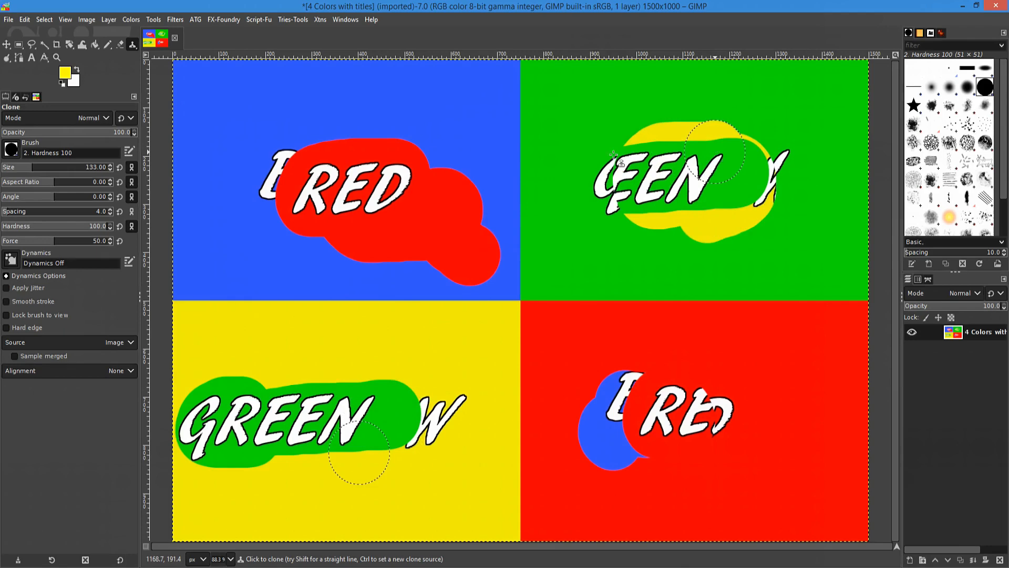
At brush size 274, clone the red RED patch over the green quadrant's title.
left_click(38, 167)
left_click_drag(38, 167, 50, 168)
left_click(293, 174, "ctrl")
mouse_move(625, 160)
left_mouse_down()
mouse_move(703, 158)
mouse_move(719, 174)
left_mouse_up()
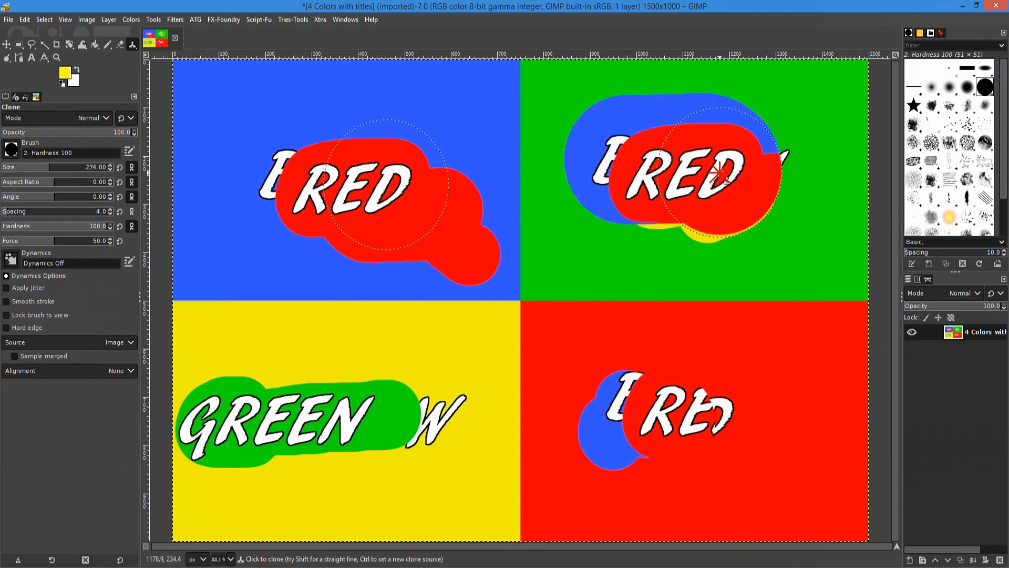
With the Hardness 075 brush at size 232, clone red from the red quadrant over the yellow quadrant.
left_click(13, 151)
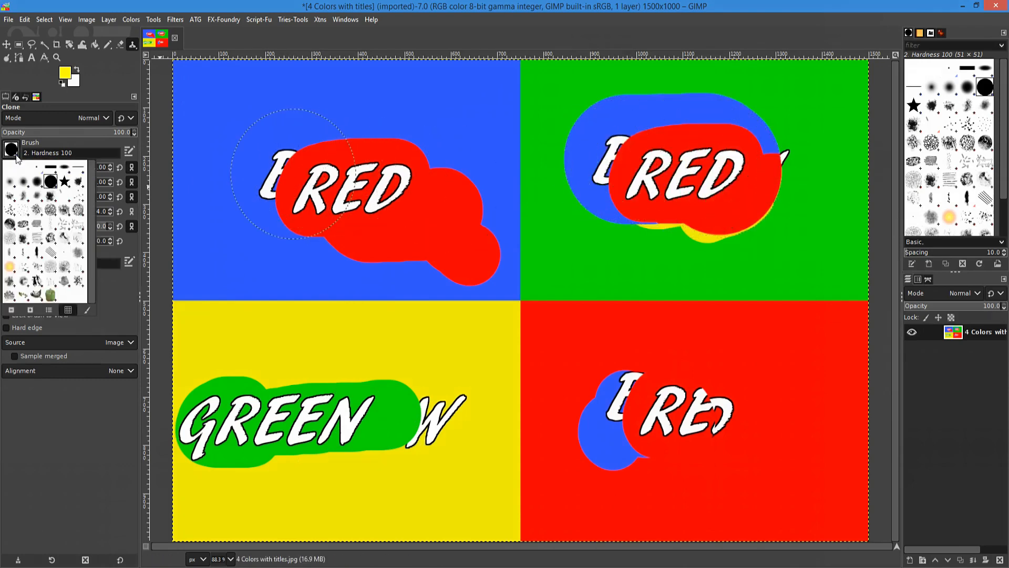
left_click(36, 182)
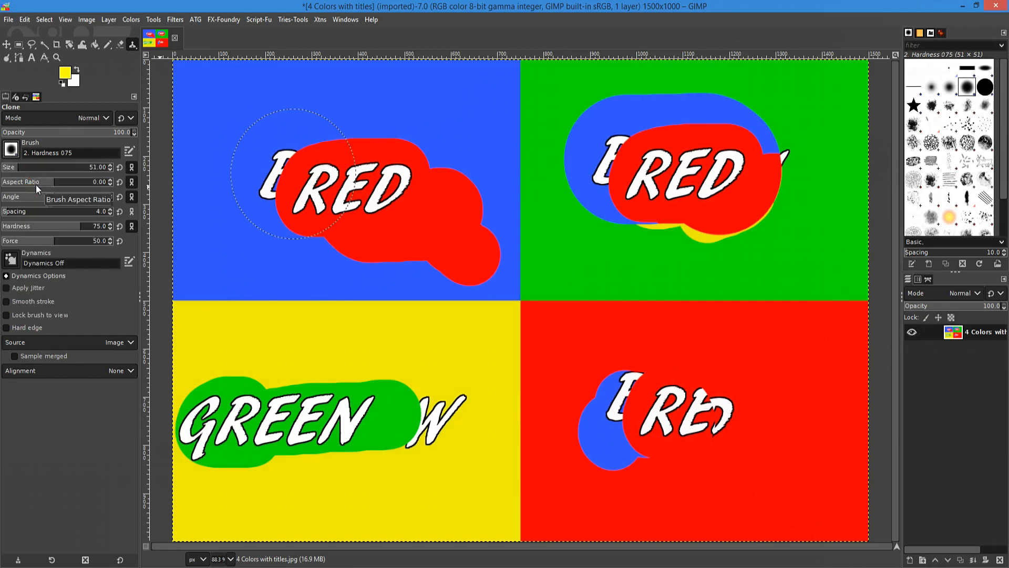
left_click(45, 168)
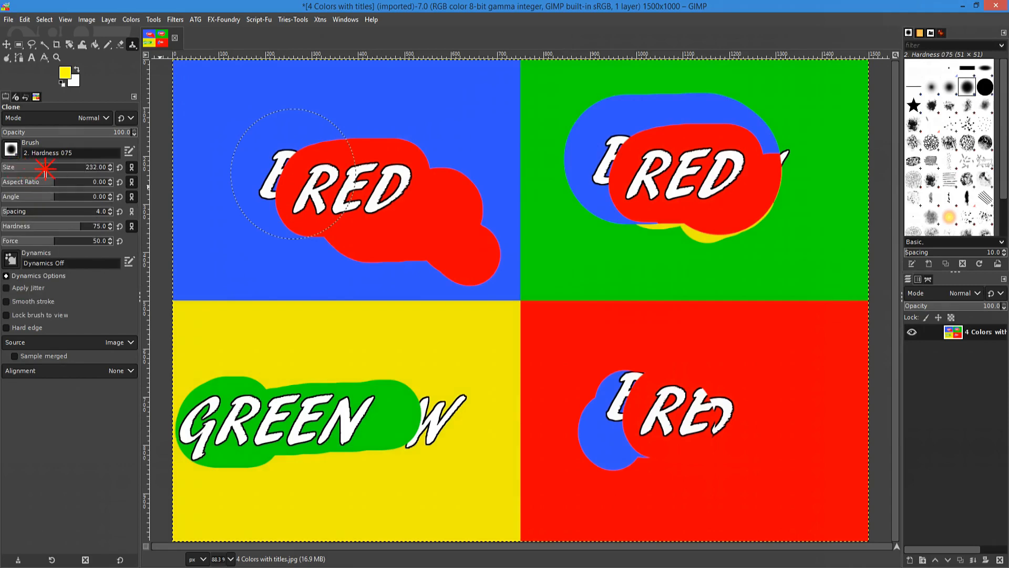
left_click(746, 406, "ctrl")
mouse_move(402, 409)
left_mouse_down()
mouse_move(346, 410)
mouse_move(320, 427)
mouse_move(286, 426)
mouse_move(280, 391)
mouse_move(362, 396)
mouse_move(418, 384)
mouse_move(412, 369)
mouse_move(322, 378)
mouse_move(322, 412)
mouse_move(380, 452)
mouse_move(417, 434)
mouse_move(412, 454)
mouse_move(340, 453)
mouse_move(301, 427)
mouse_move(290, 382)
mouse_move(299, 369)
mouse_move(359, 357)
mouse_move(427, 371)
mouse_move(441, 390)
mouse_move(441, 428)
mouse_move(400, 438)
left_mouse_up()
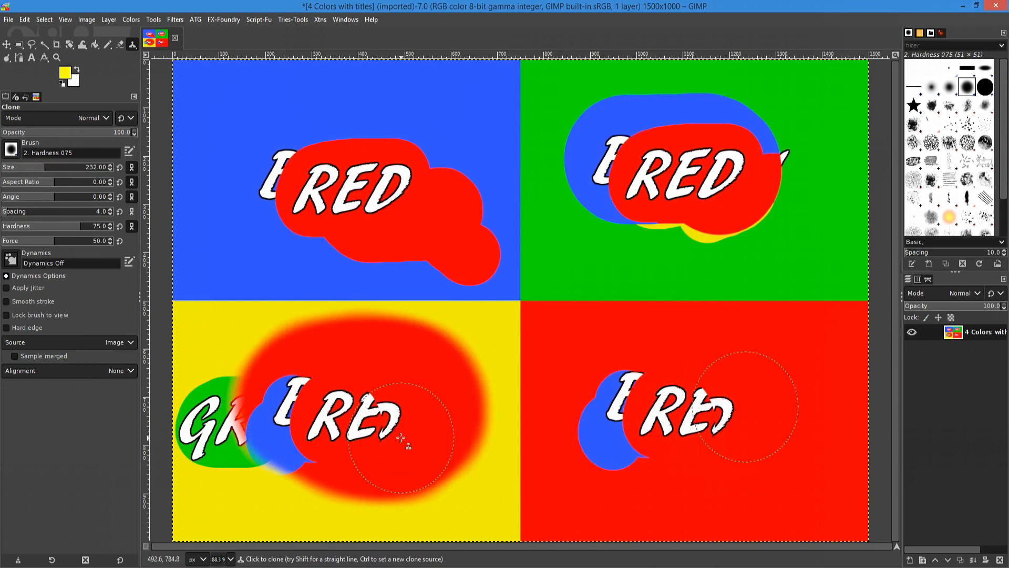
Undo all cloned patches, then switch to the Hardness 100 brush at size 209.
key("ctrl+z")
key("ctrl+z")
key("ctrl+z")
key("ctrl+z")
key("ctrl+z")
key("ctrl+z")
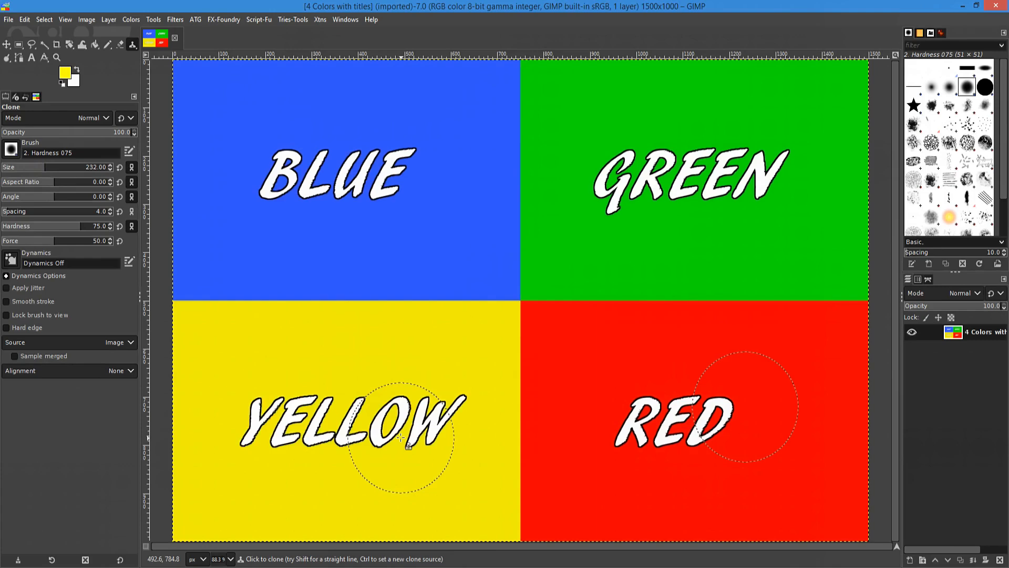
left_click(20, 153)
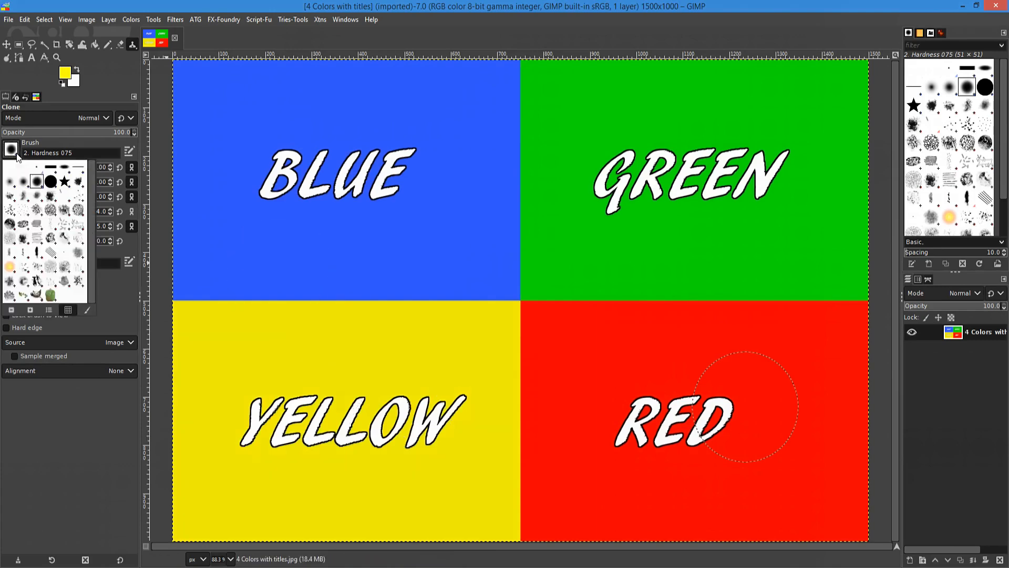
left_click(44, 180)
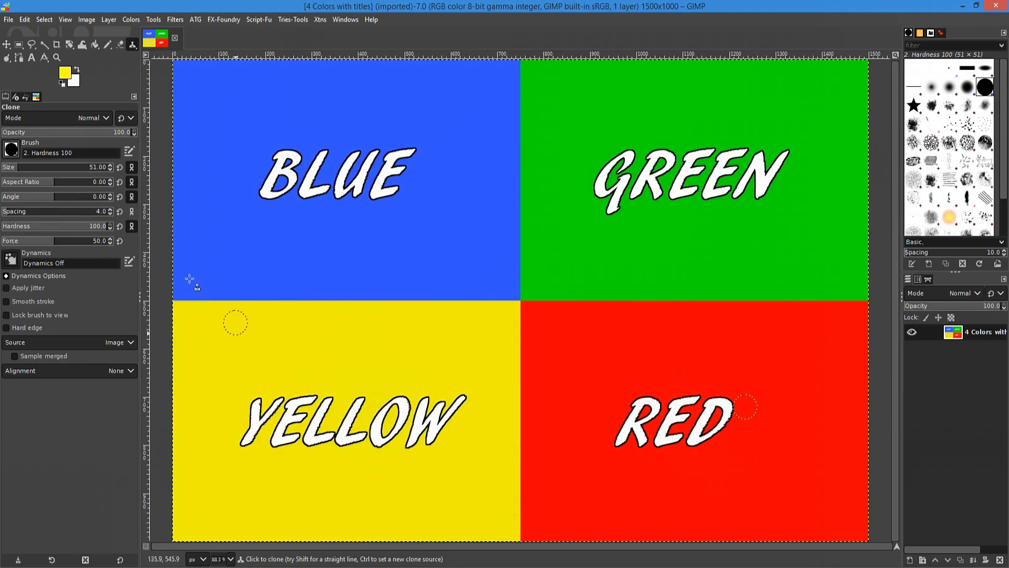
left_click(27, 168)
left_click_drag(26, 168, 33, 167)
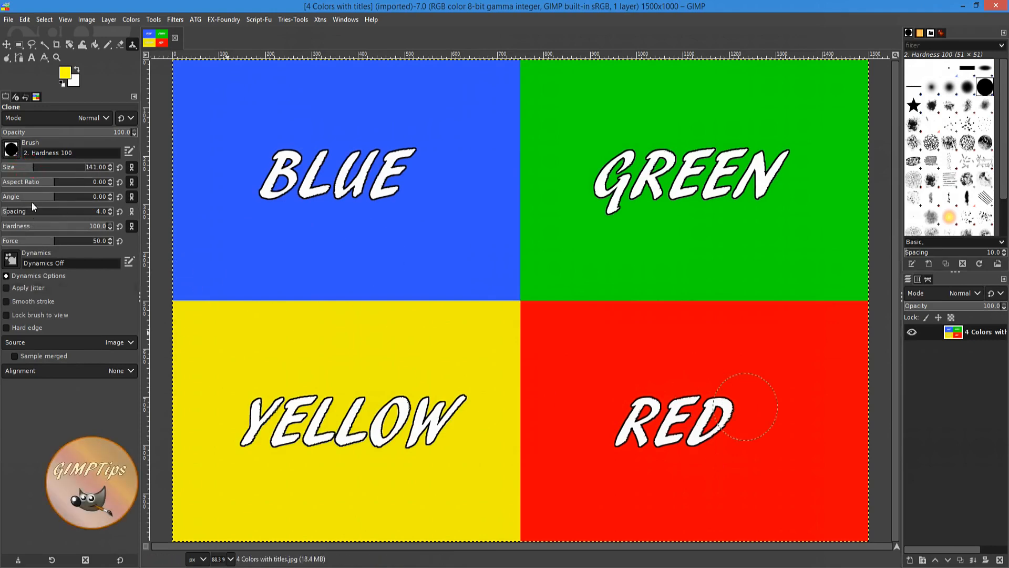
left_click_drag(37, 167, 42, 167)
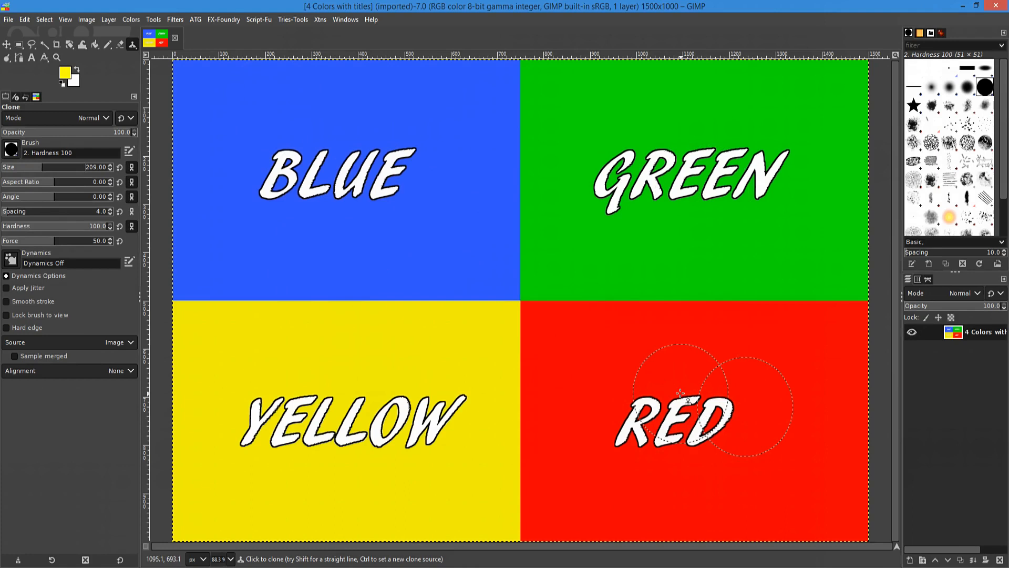
Set the red quadrant as clone source and paint a cloned band from green across BLUE's top.
key("ctrl")
left_click(794, 473, "ctrl")
mouse_move(577, 360)
left_mouse_down()
mouse_move(575, 123)
mouse_move(465, 125)
left_mouse_up()
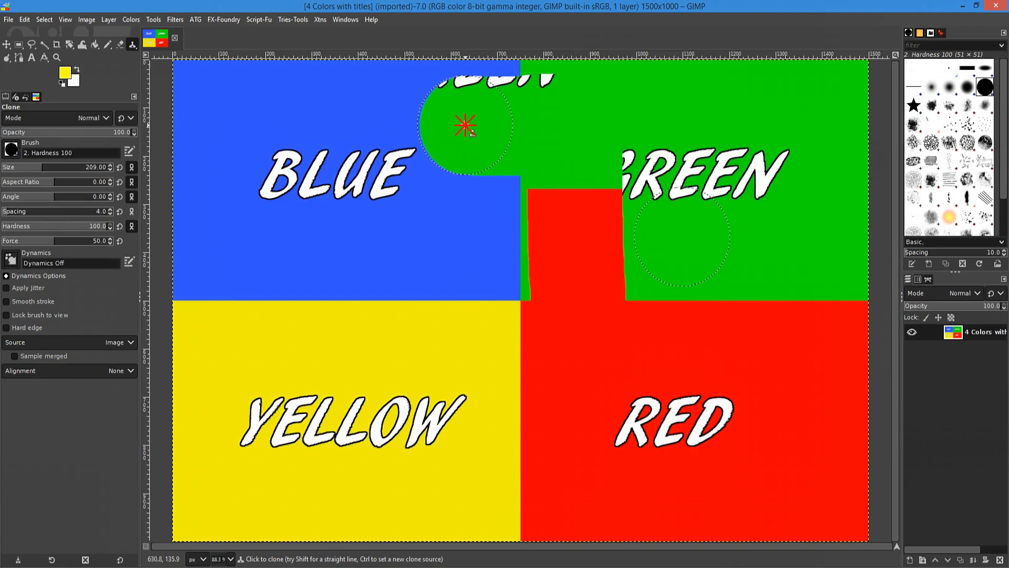
left_click_drag(465, 125, 345, 126)
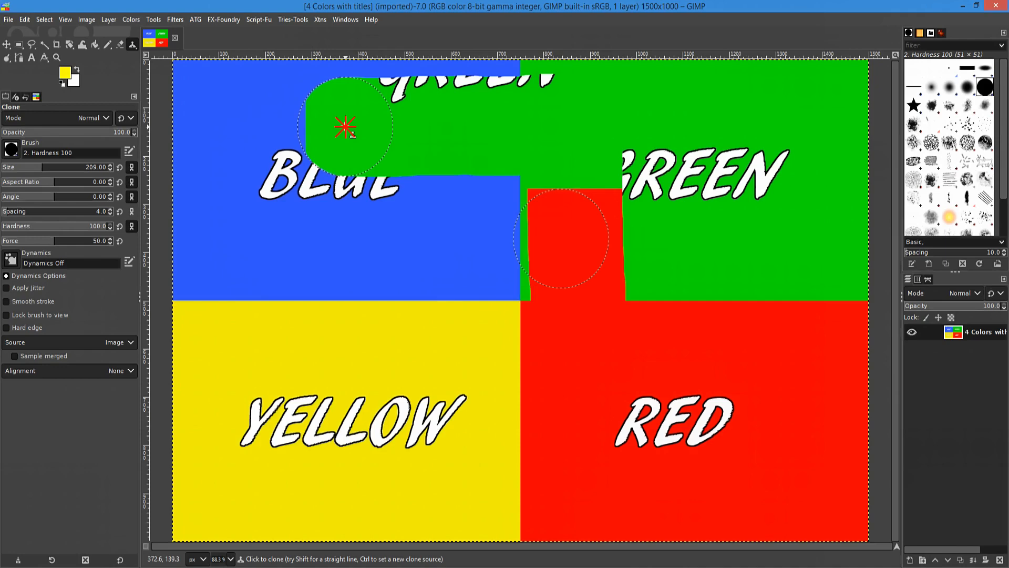
left_click_drag(346, 126, 358, 129)
left_click_drag(358, 128, 358, 129)
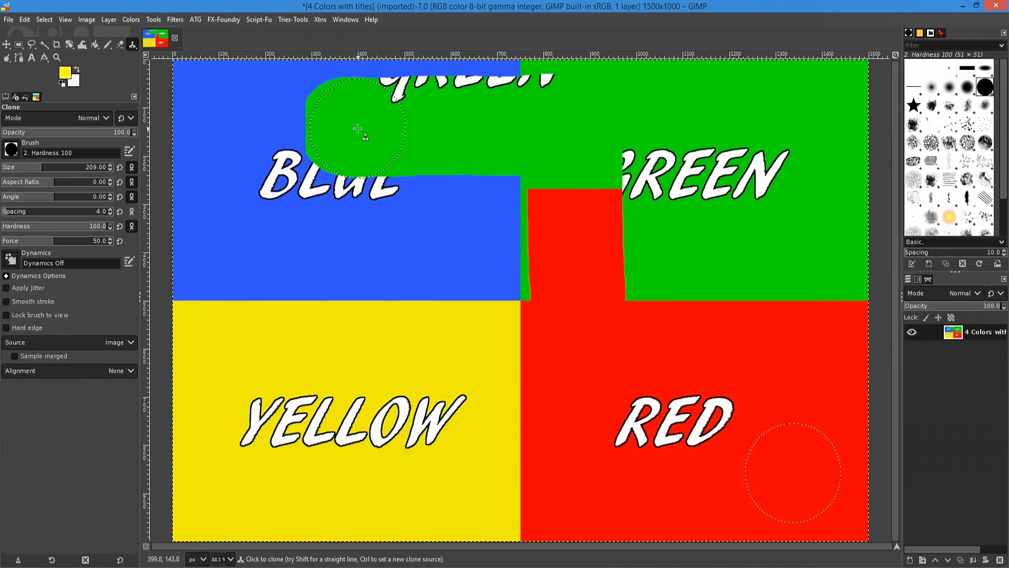
Take the red notch as source and clone a red patch below BLUE.
left_click(575, 241, "ctrl")
left_click(432, 232)
left_click_drag(432, 232, 387, 230)
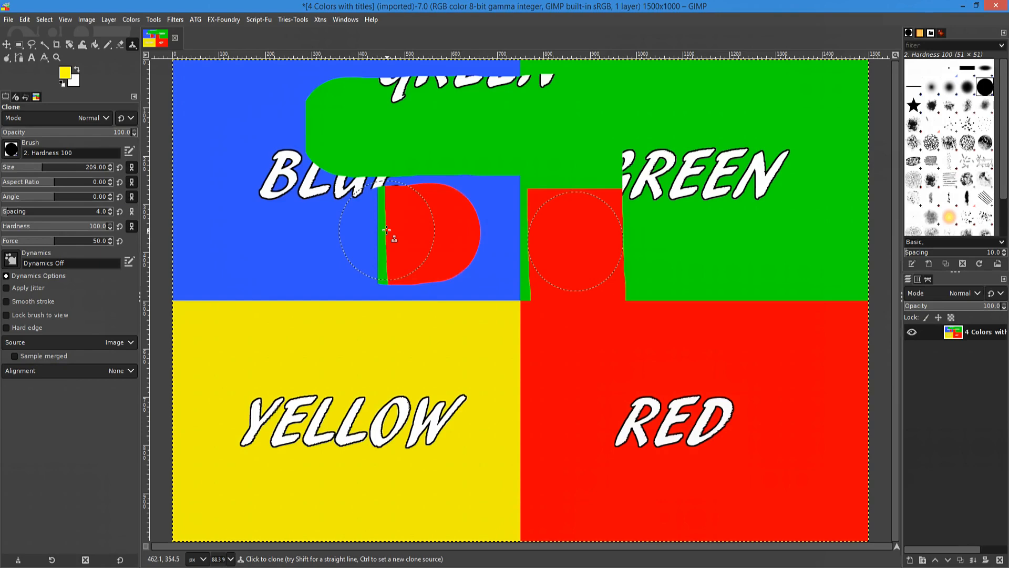
Undo the last two clone strokes, zoom out, and set the RED label as clone source.
key("ctrl+z")
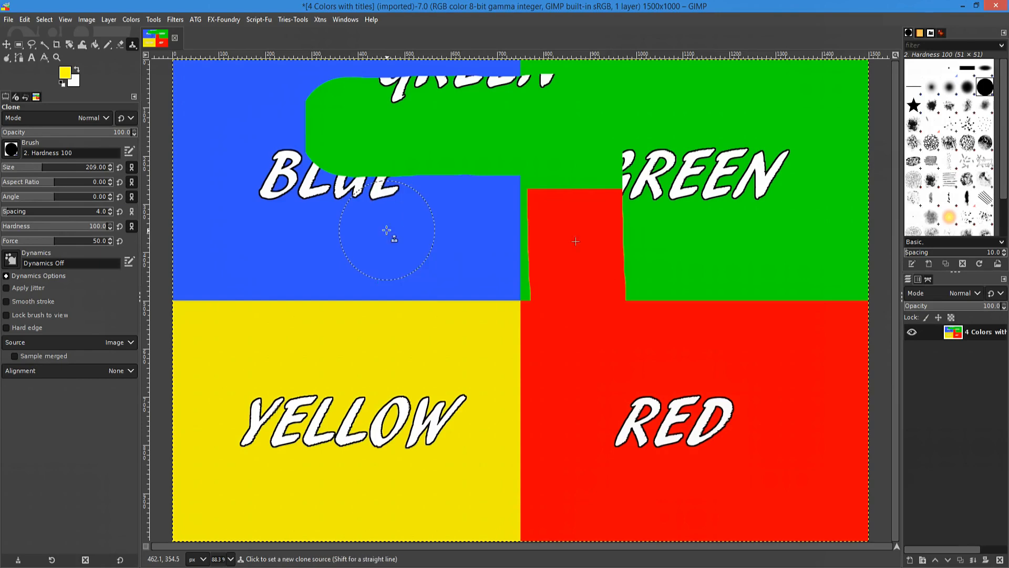
key("ctrl+z")
scroll(386, 230, "down", 1, "ctrl")
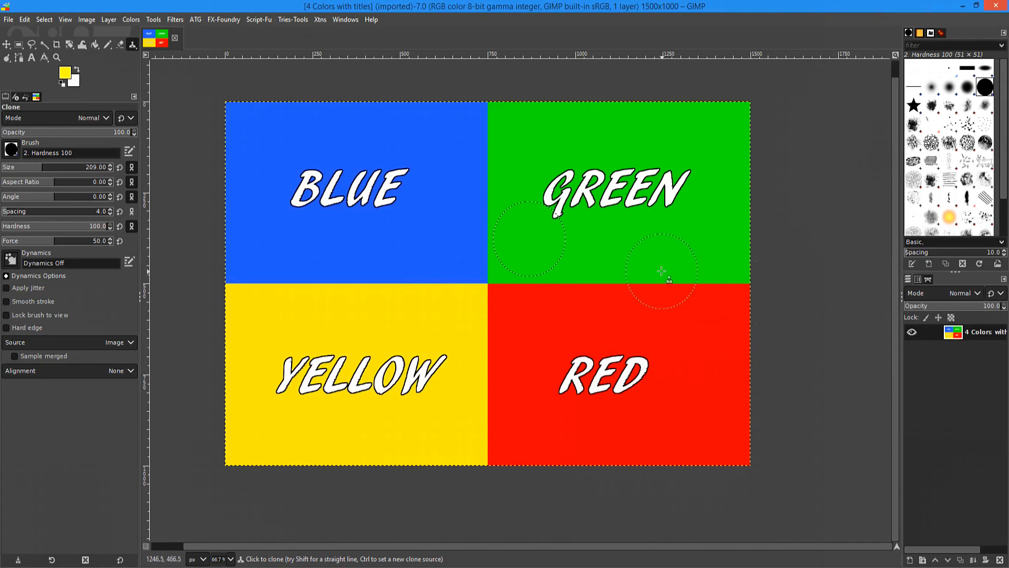
left_click(565, 382, "ctrl")
Clone the RED label across BLUE, then clone yellow over the EN of GREEN.
left_click(297, 185)
left_click_drag(298, 187, 520, 186)
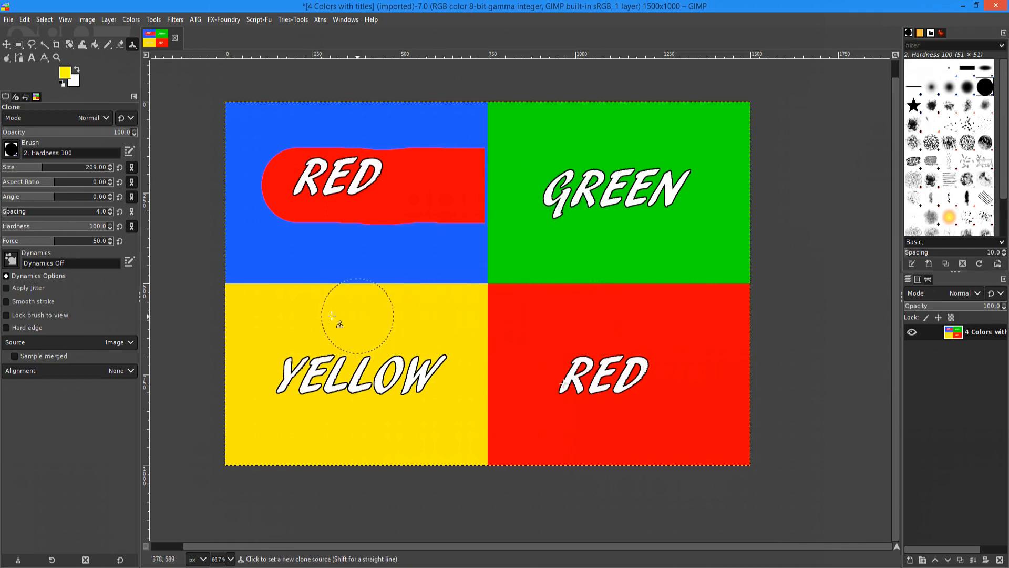
left_click(297, 316, "ctrl")
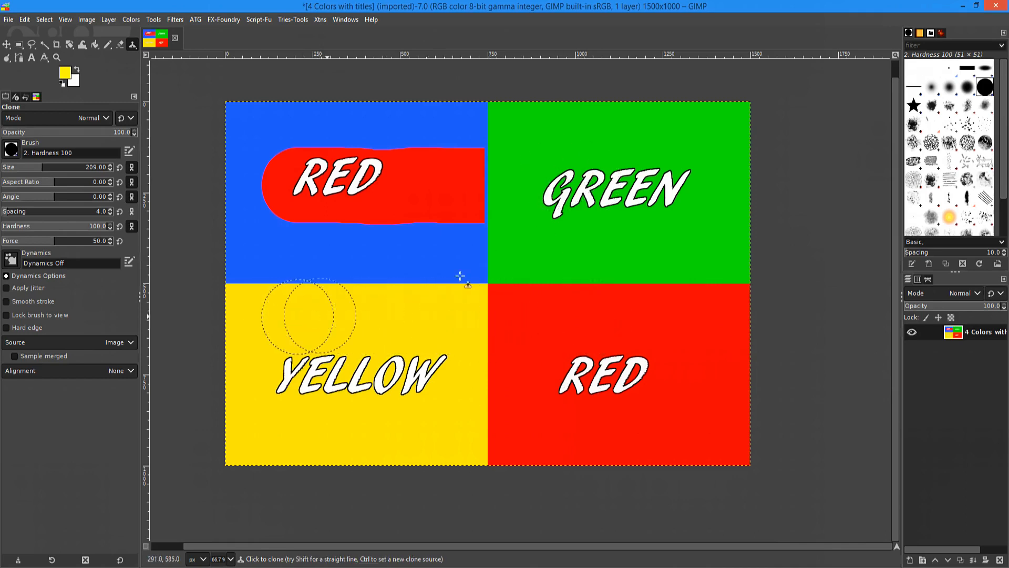
left_click(691, 207)
left_click_drag(691, 207, 583, 208)
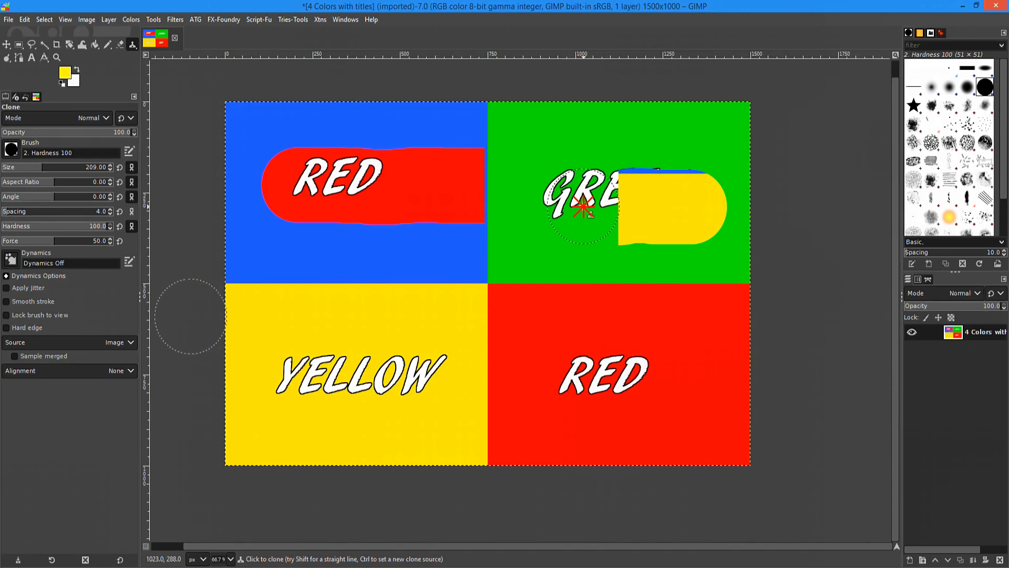
left_click_drag(583, 206, 583, 207)
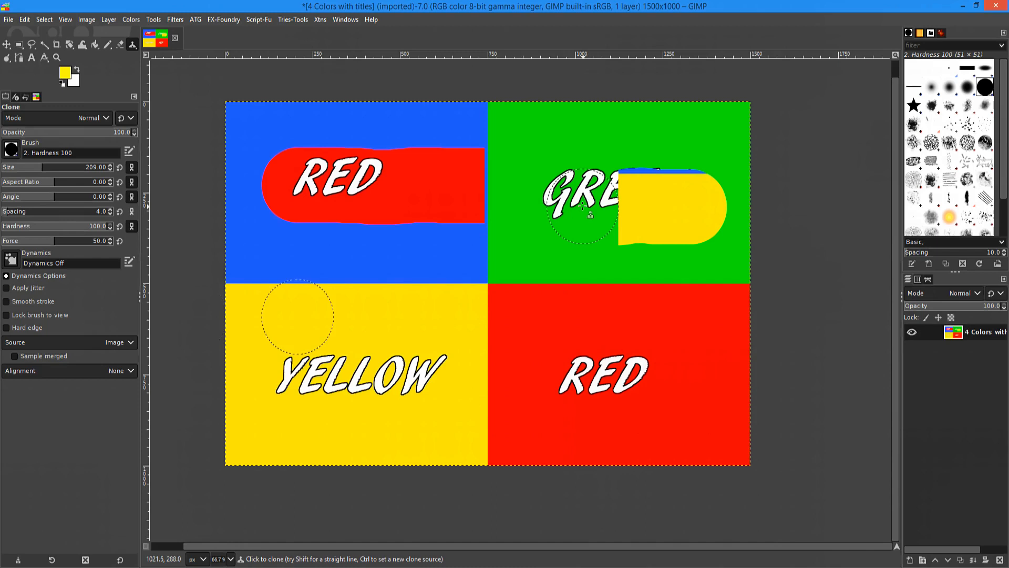